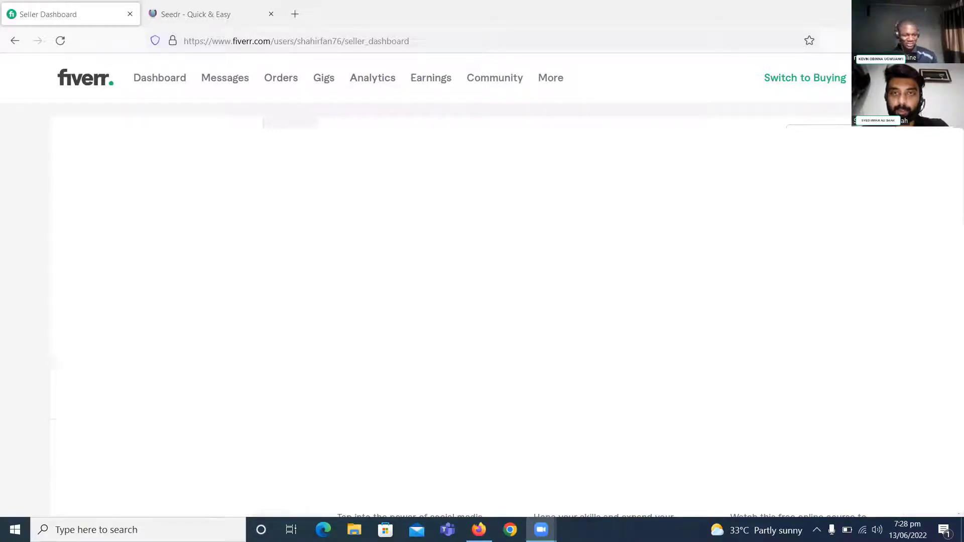
Open the 'pp link' note from the desktop, select the PayPal sign-in link, then close Notepad.
key("super+d")
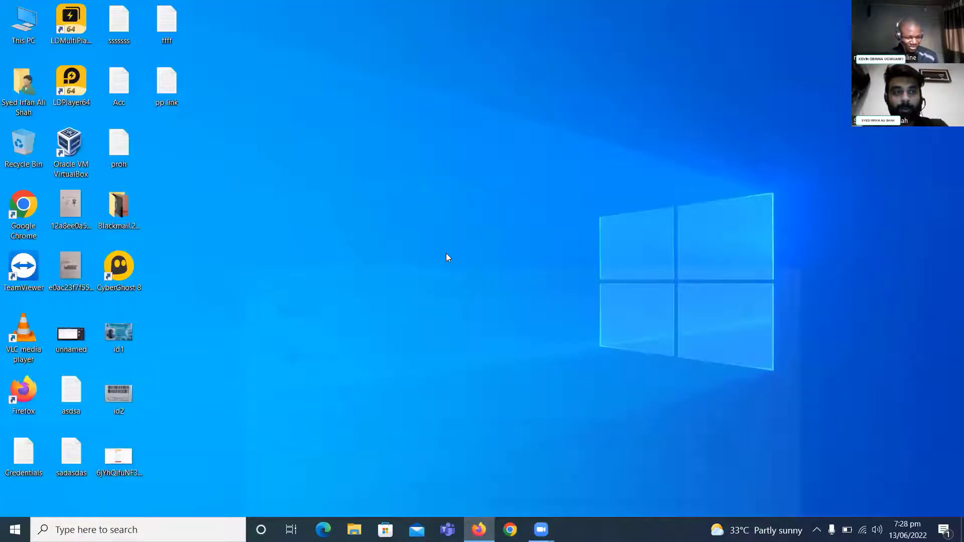
double_click(169, 99)
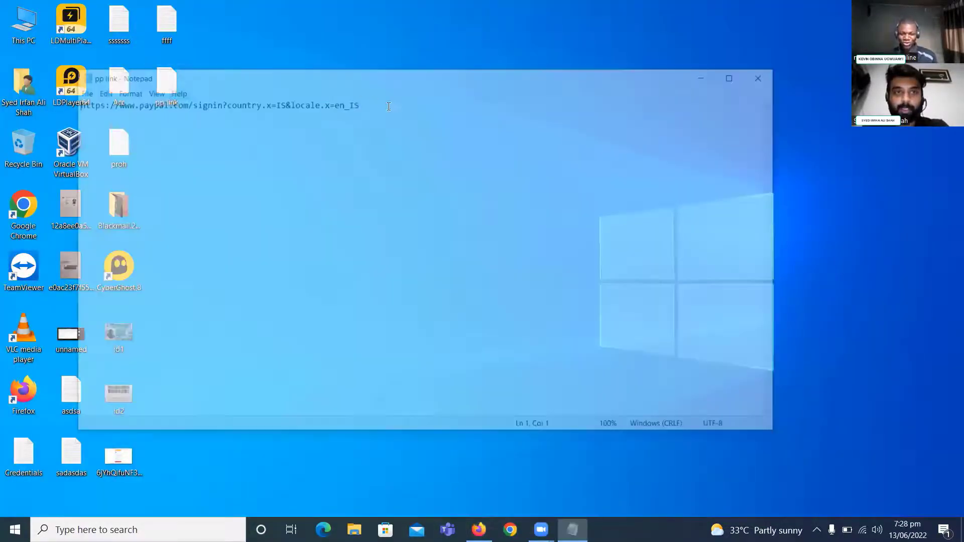
left_click_drag(388, 106, 2, 293)
key("ctrl+c")
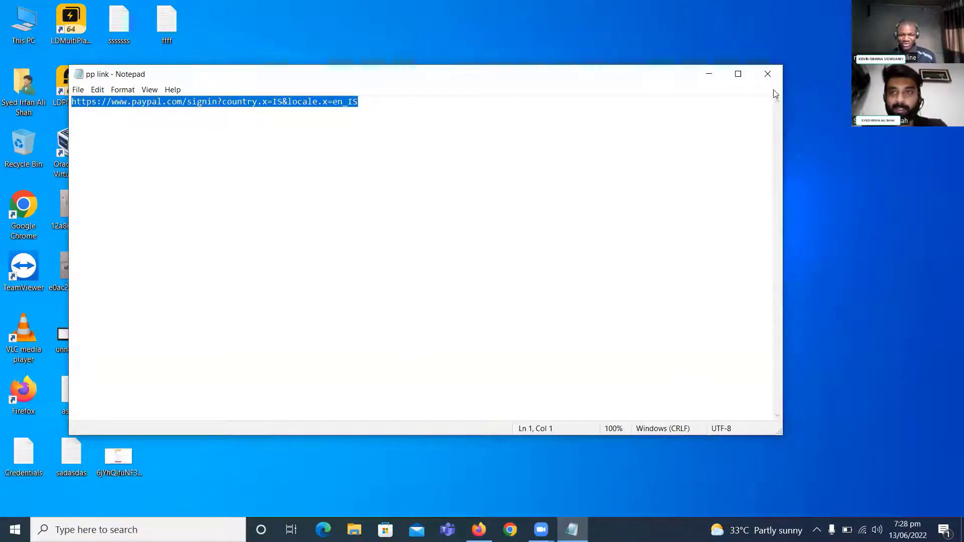
key("alt+F4")
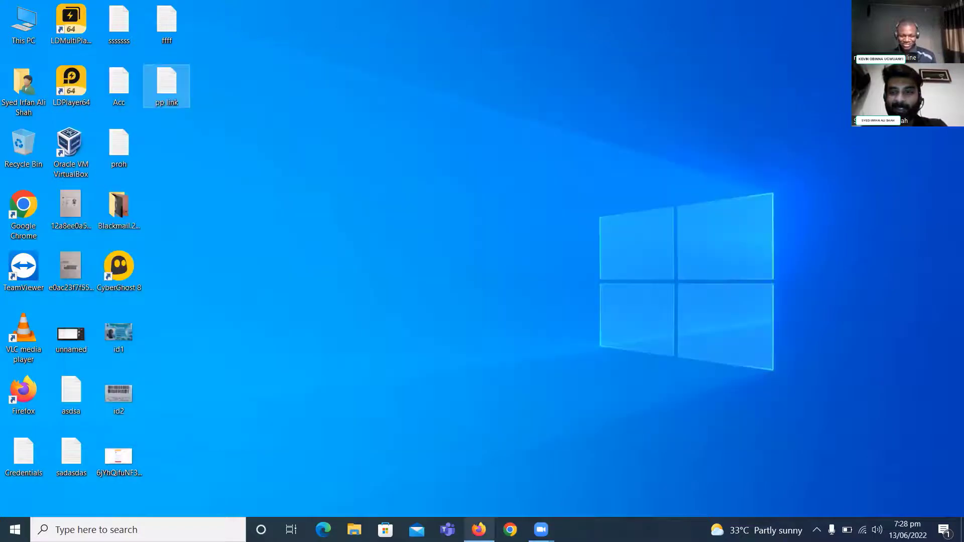
Launch a new private Firefox window and load the pasted PayPal sign-in link.
left_click_drag(479, 529, 449, 453)
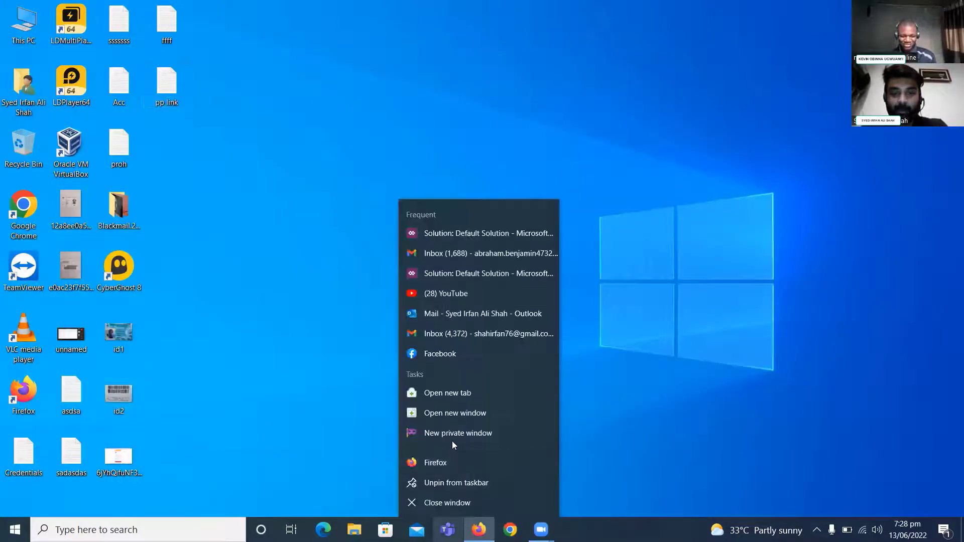
left_click(453, 441)
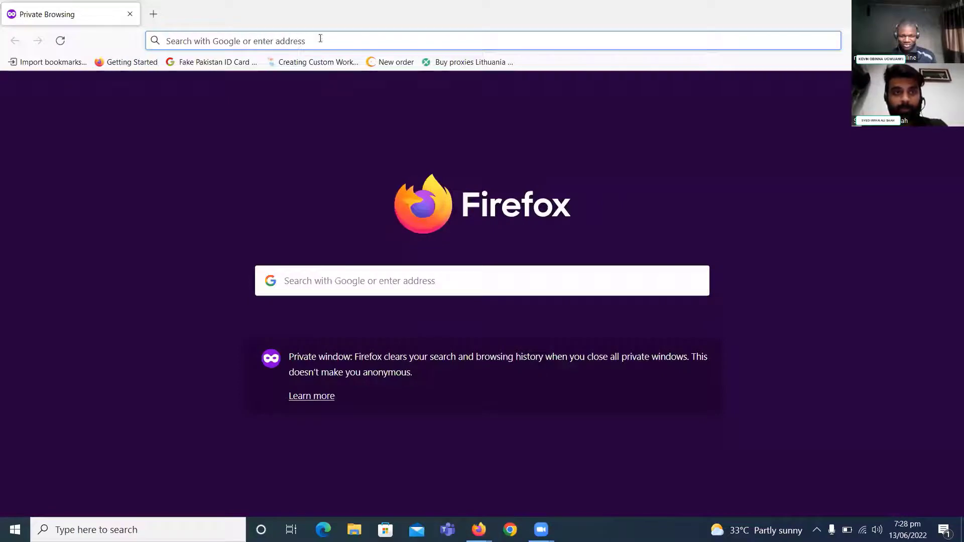
key("ctrl+v")
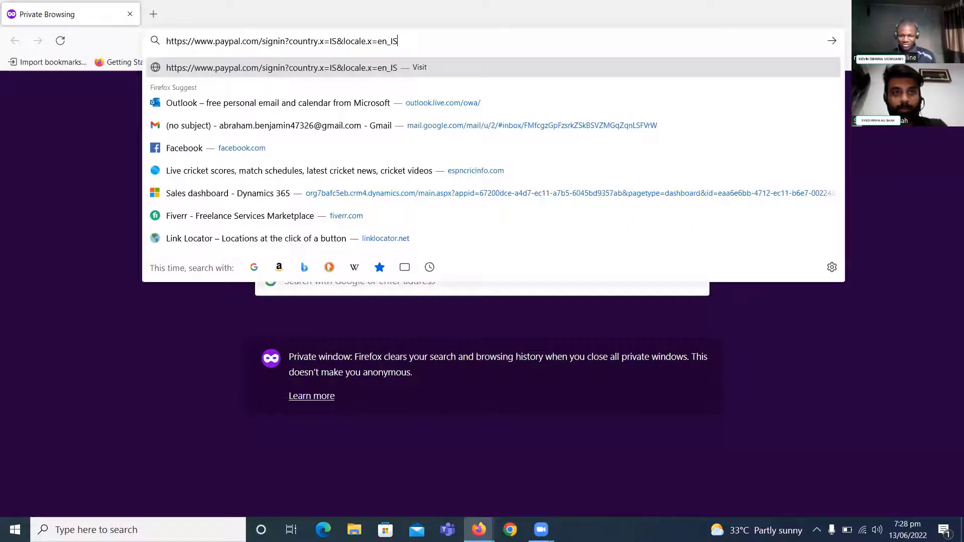
key("Return")
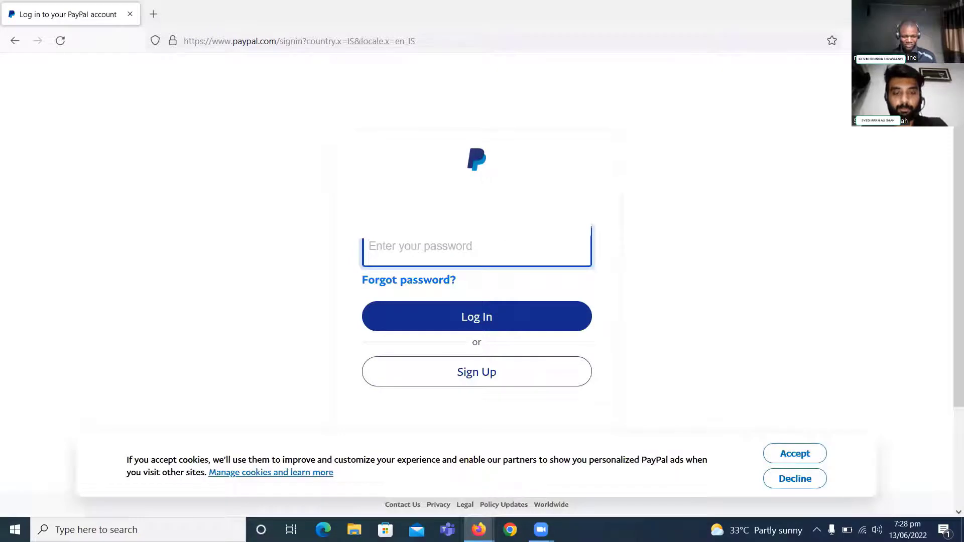
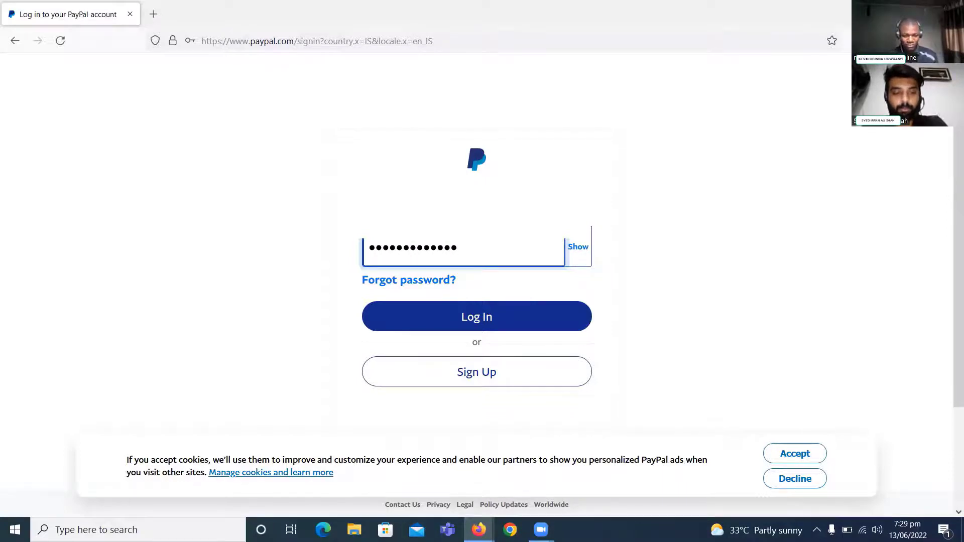
Submit the password and pass the 'I'm not a robot' check to reach the dashboard.
key("Return")
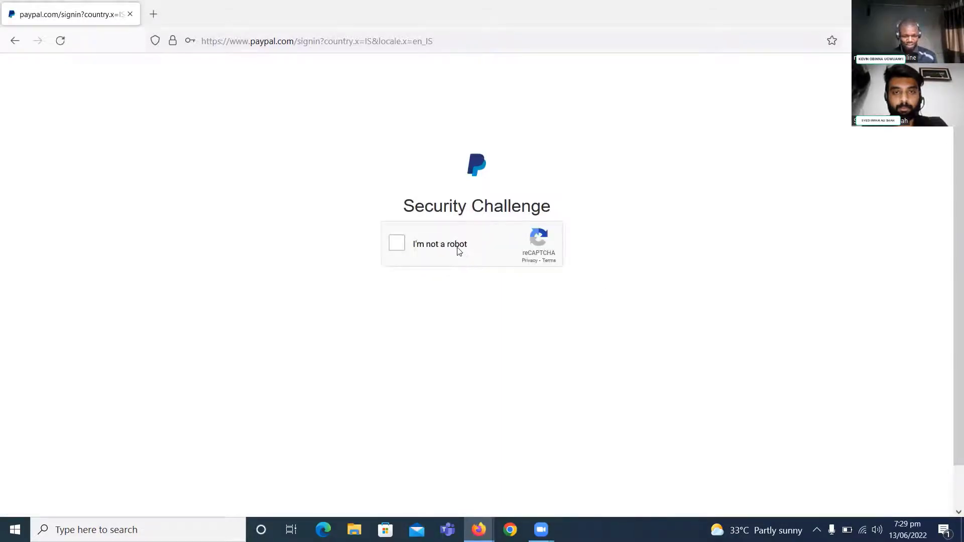
left_click(457, 251)
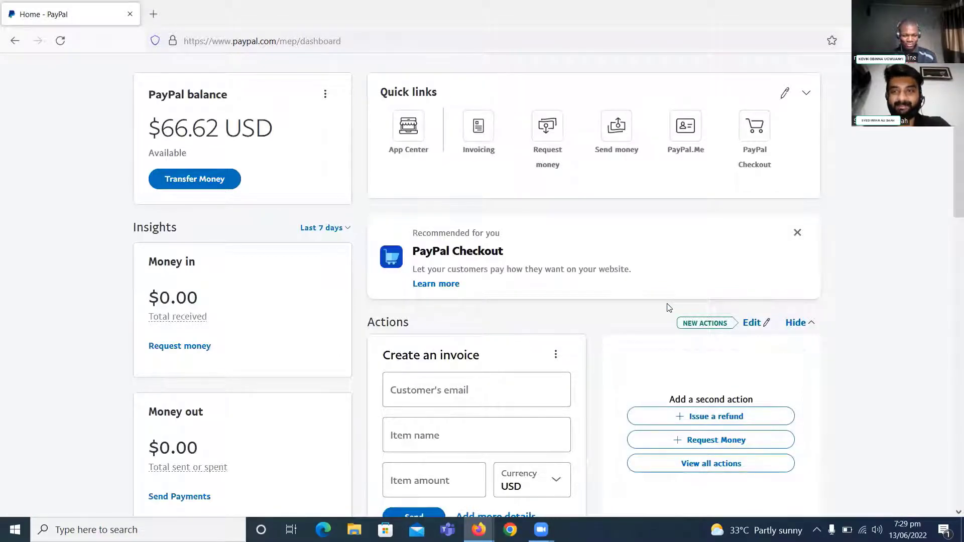
scroll(667, 308, "down", 2)
scroll(667, 307, "down", 3)
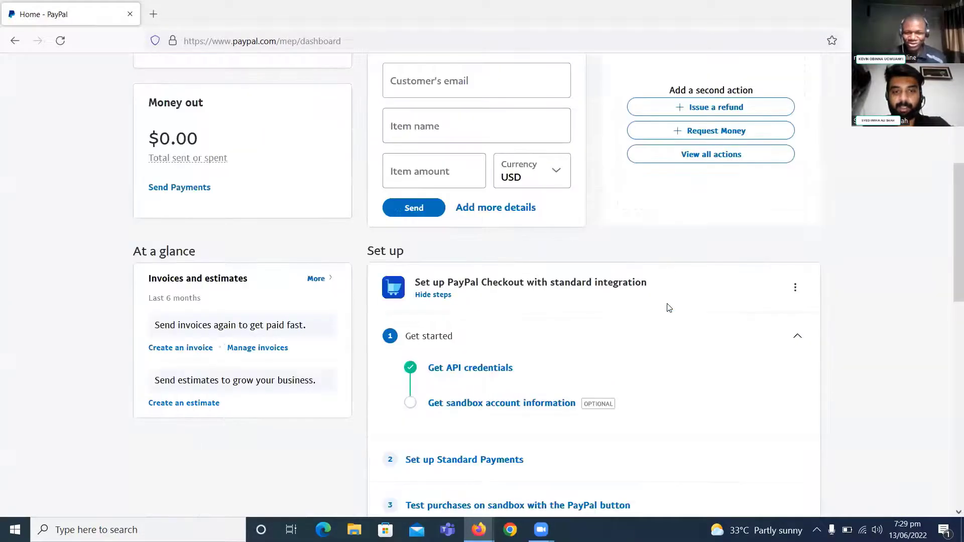
scroll(704, 335, "down", 4)
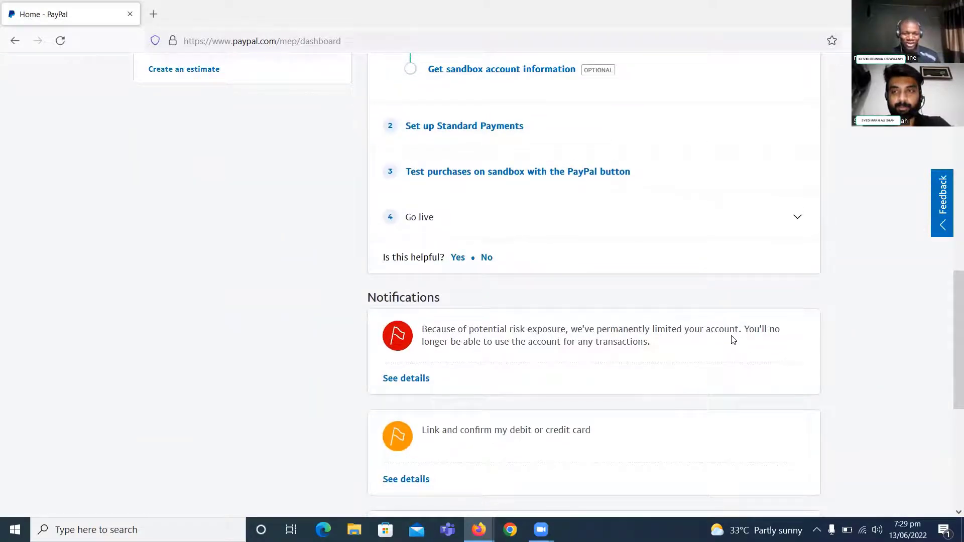
scroll(732, 340, "up", 1)
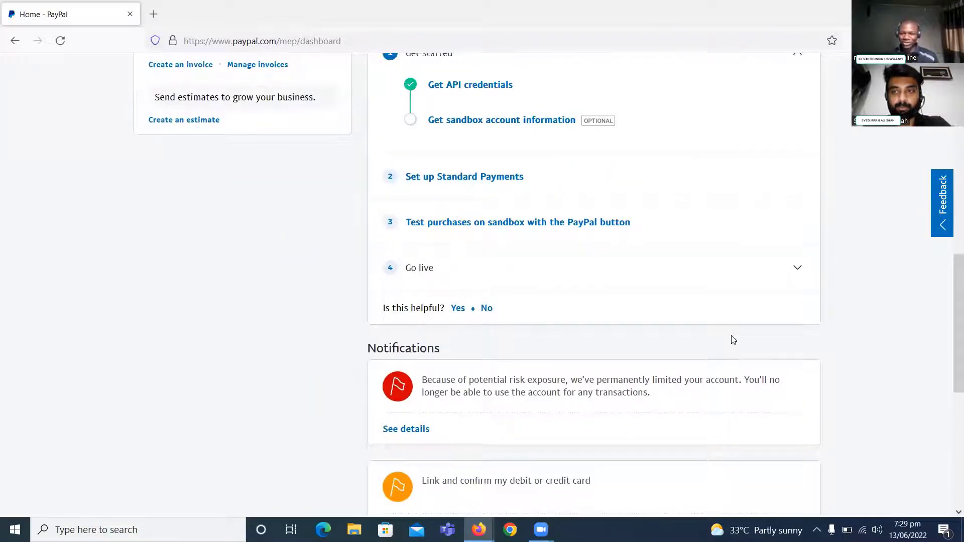
scroll(732, 340, "up", 2)
scroll(731, 340, "up", 3)
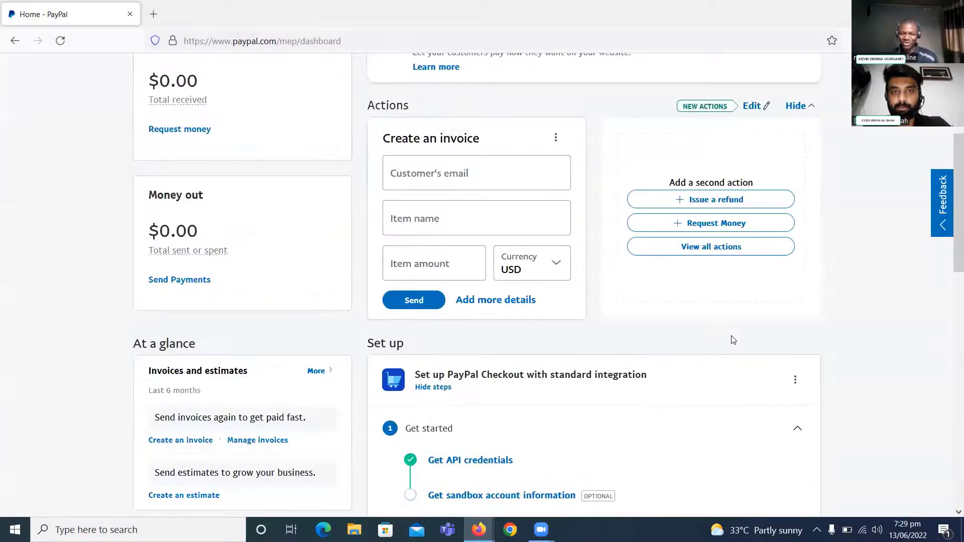
scroll(731, 340, "up", 3)
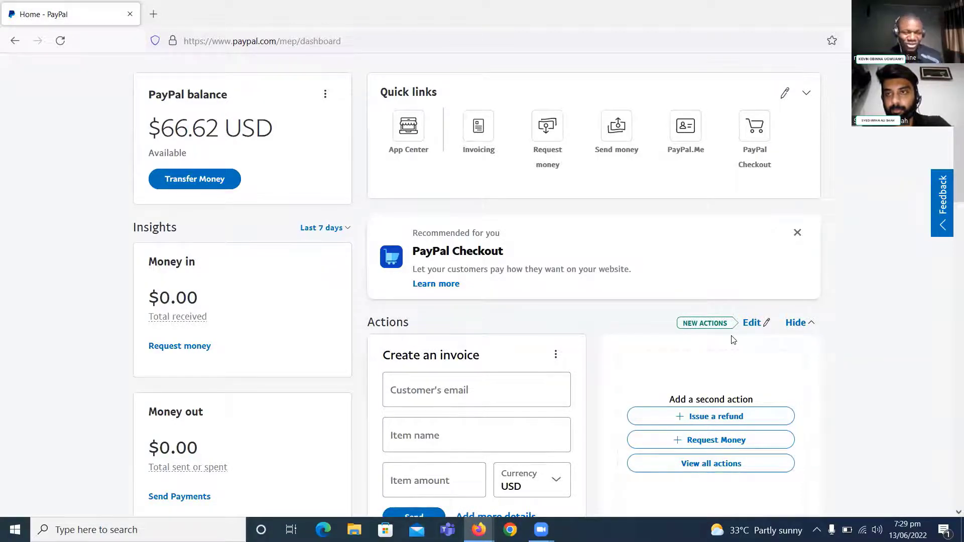
scroll(731, 340, "up", 2)
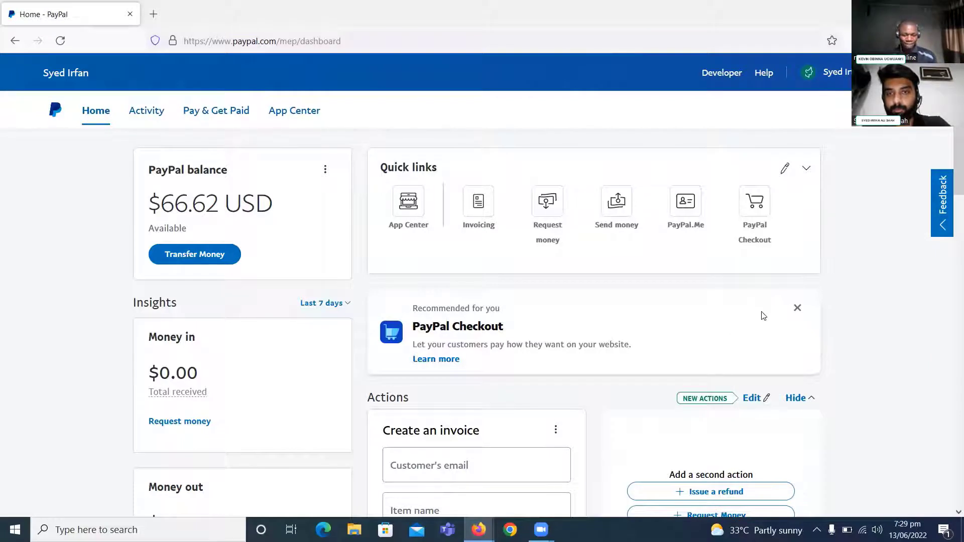
scroll(763, 316, "down", 3)
scroll(763, 316, "down", 2)
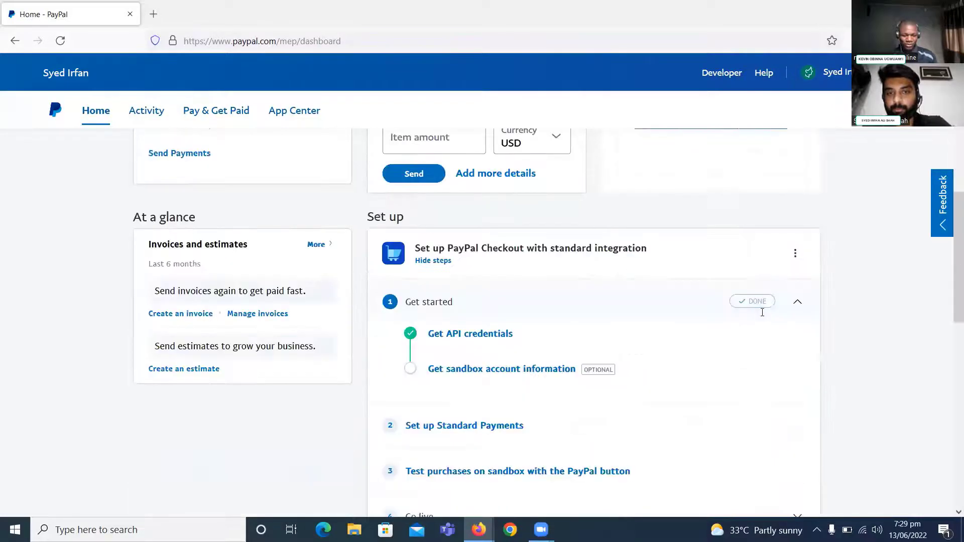
scroll(763, 316, "down", 2)
scroll(763, 315, "down", 2)
scroll(763, 315, "down", 1)
scroll(763, 315, "down", 1)
scroll(763, 315, "down", 1)
scroll(763, 315, "down", 1)
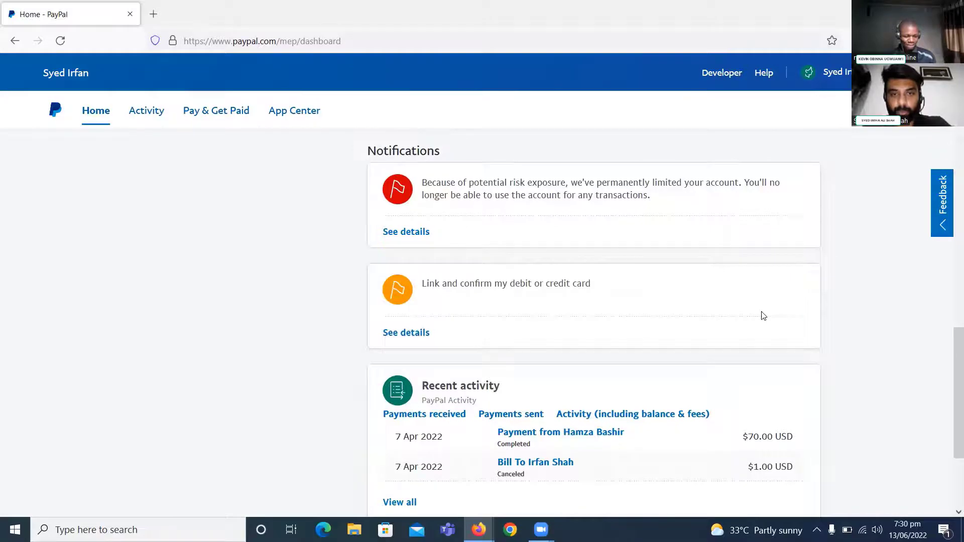
scroll(395, 443, "down", 2)
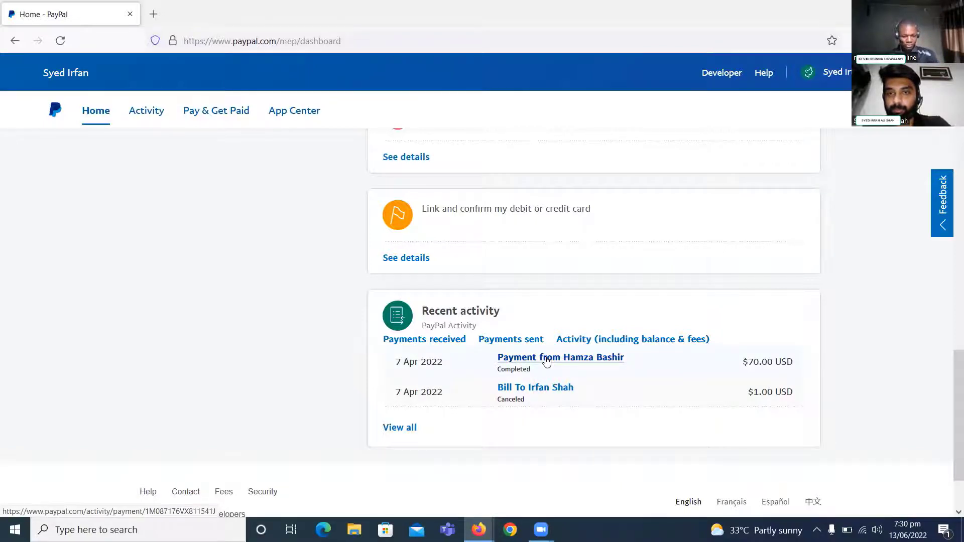
Open the $70.00 received payment from Recent activity.
left_click(547, 362)
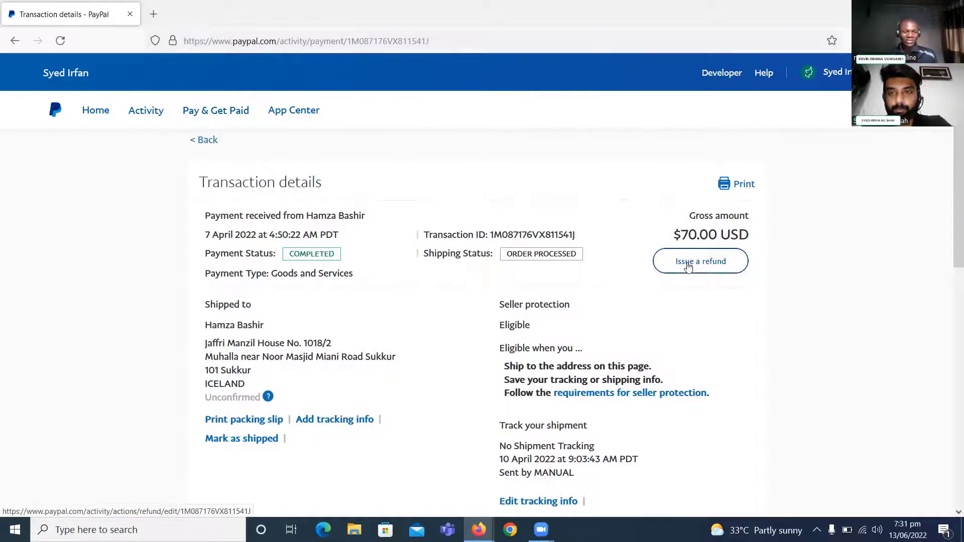
Start the refund for the $70.00 payment with the full 70.00 pre-filled.
left_click(688, 266)
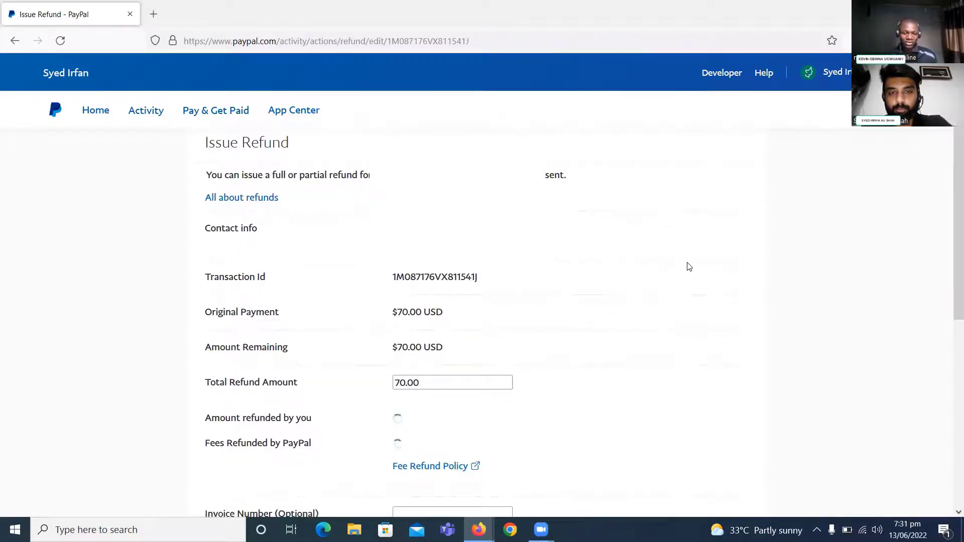
scroll(687, 267, "down", 2)
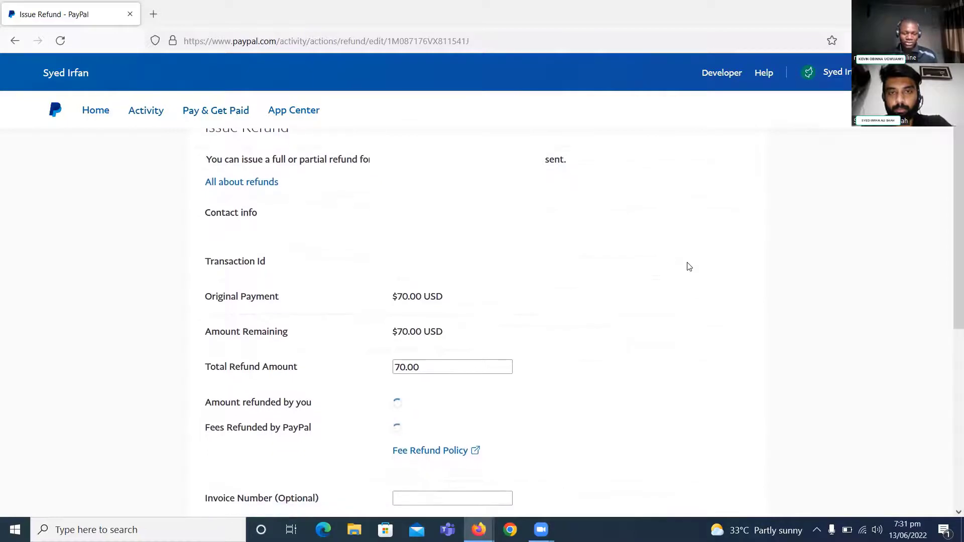
scroll(687, 267, "down", 1)
scroll(687, 267, "down", 1)
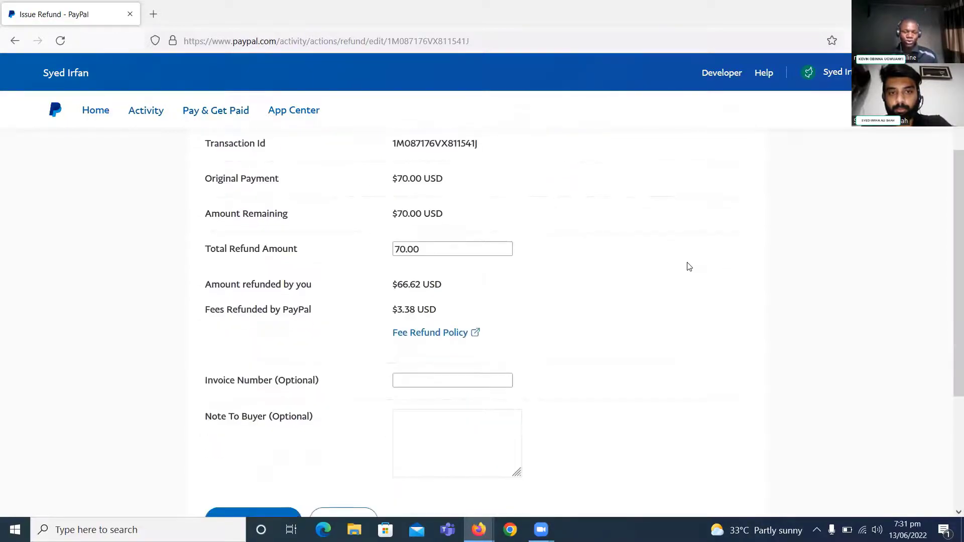
scroll(688, 268, "down", 1)
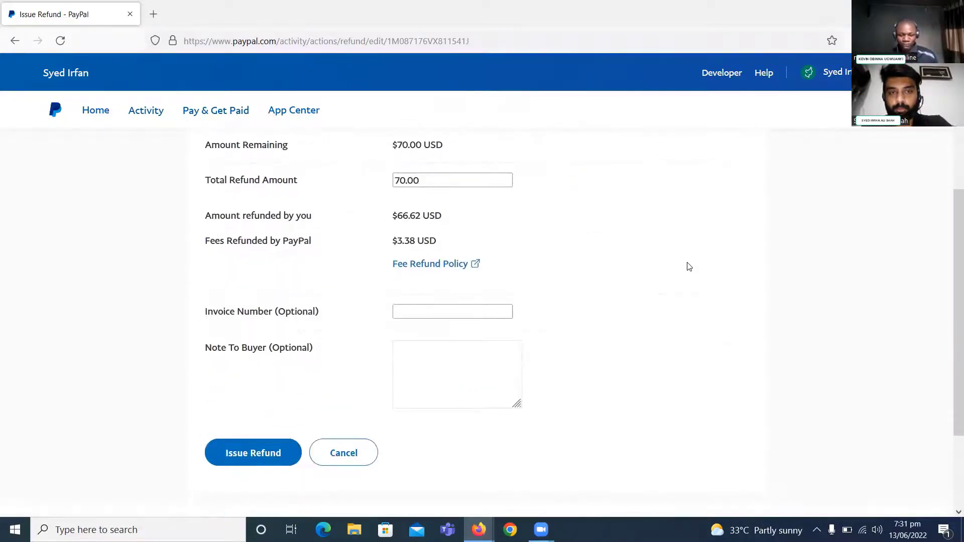
scroll(688, 267, "down", 1)
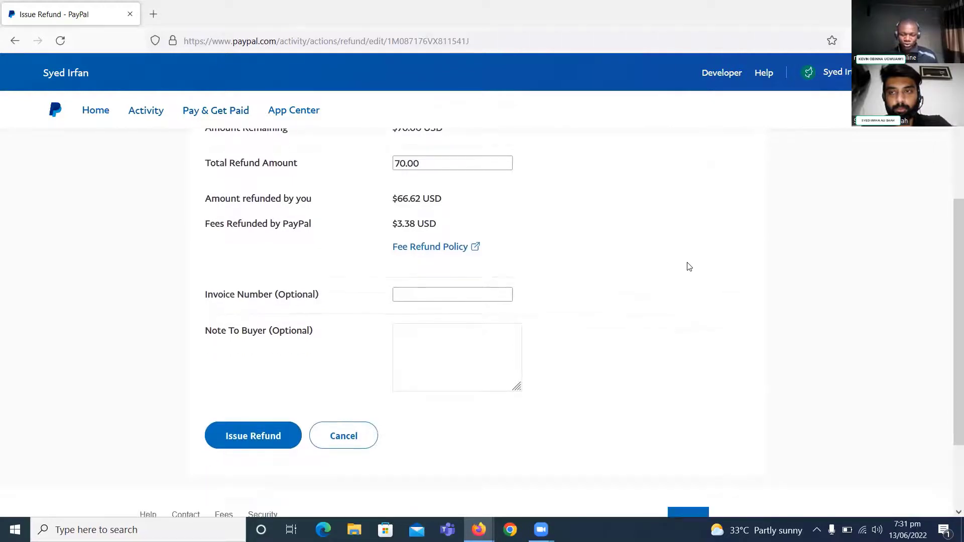
scroll(652, 276, "down", 1)
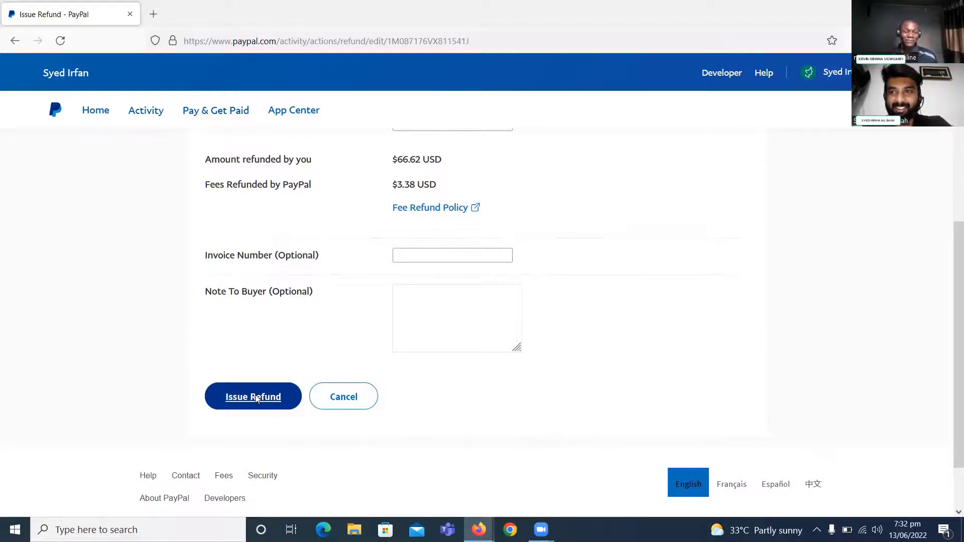
Issue the full $70.00 USD refund and reach the Refund Complete confirmation.
left_click(256, 400)
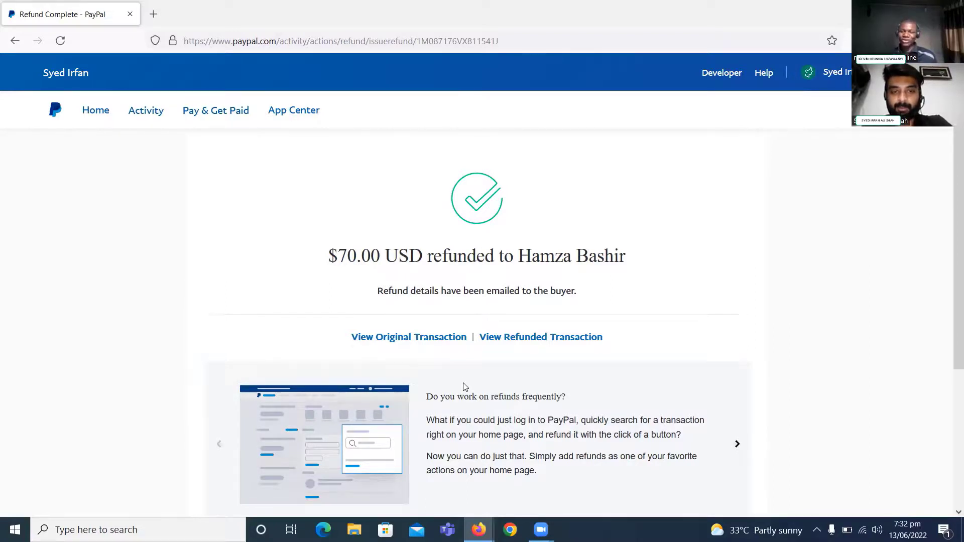
scroll(476, 363, "down", 1)
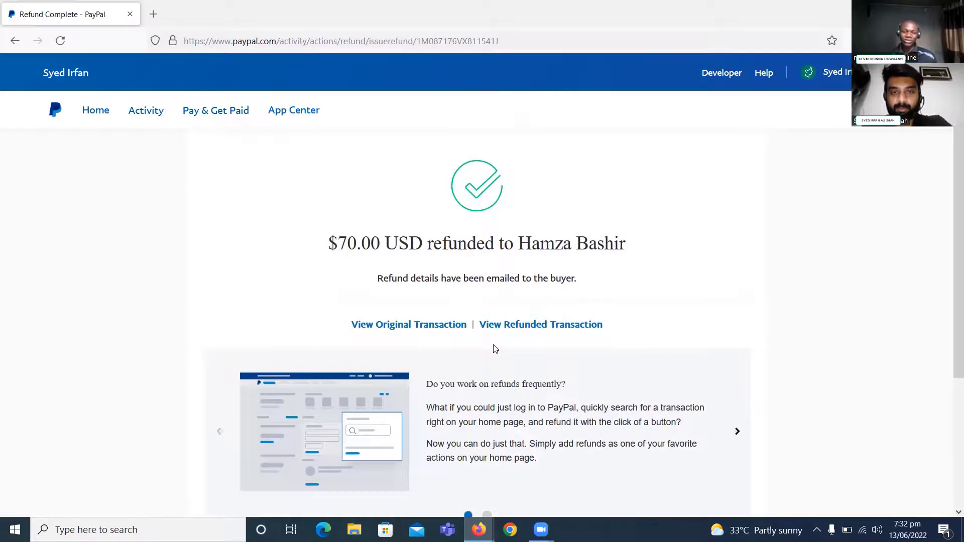
scroll(470, 350, "down", 1)
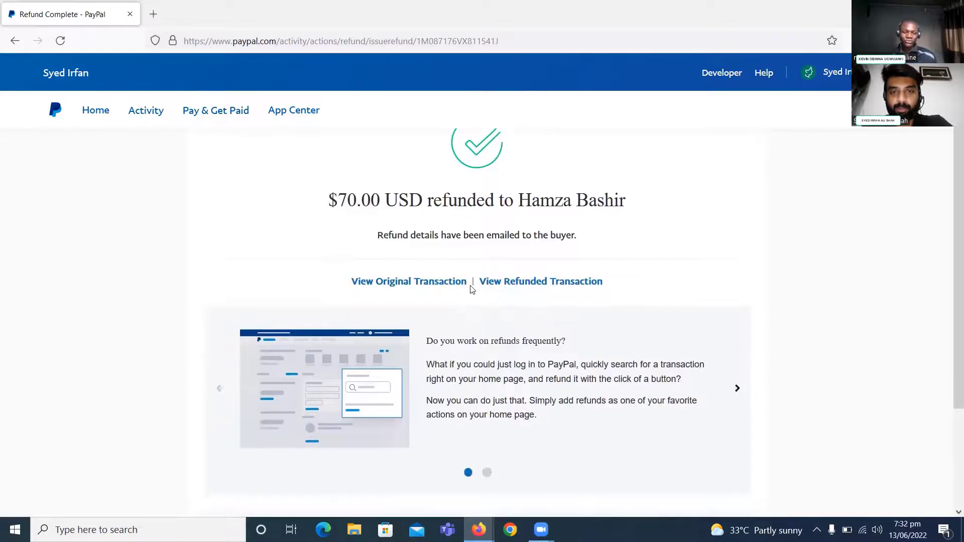
View the refunded transaction showing -$70.00 Completed with $3.38 fee reversal, then dismiss the survey popup.
left_click(507, 282)
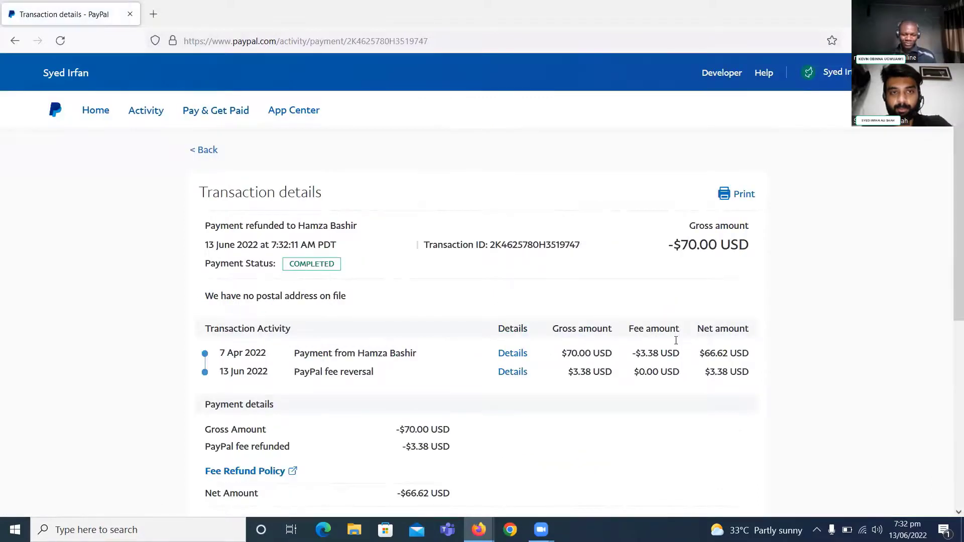
scroll(676, 341, "down", 1)
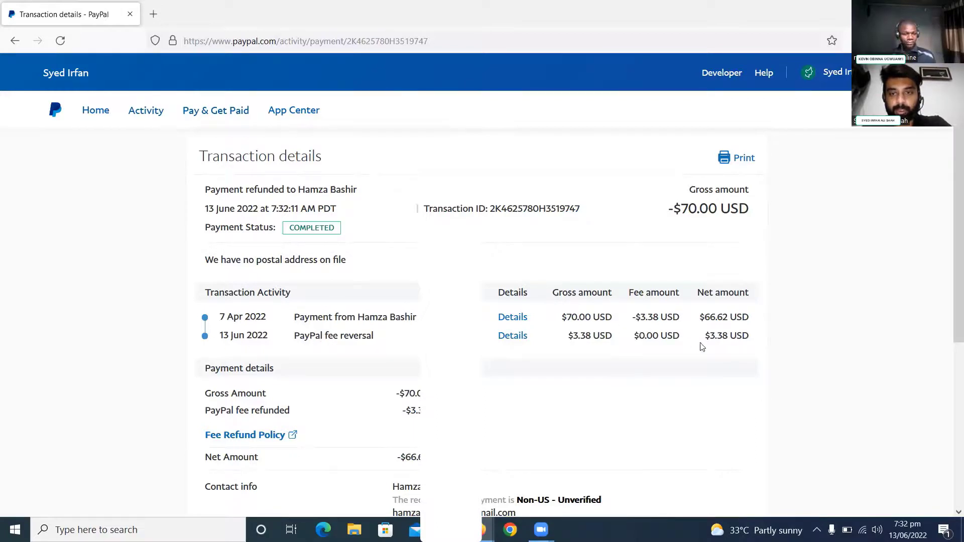
scroll(552, 386, "down", 2)
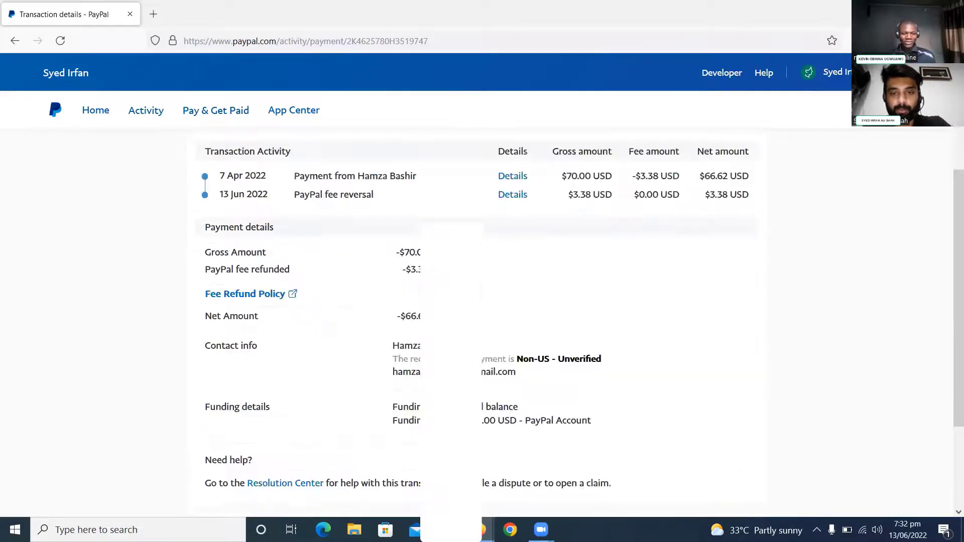
scroll(552, 387, "down", 1)
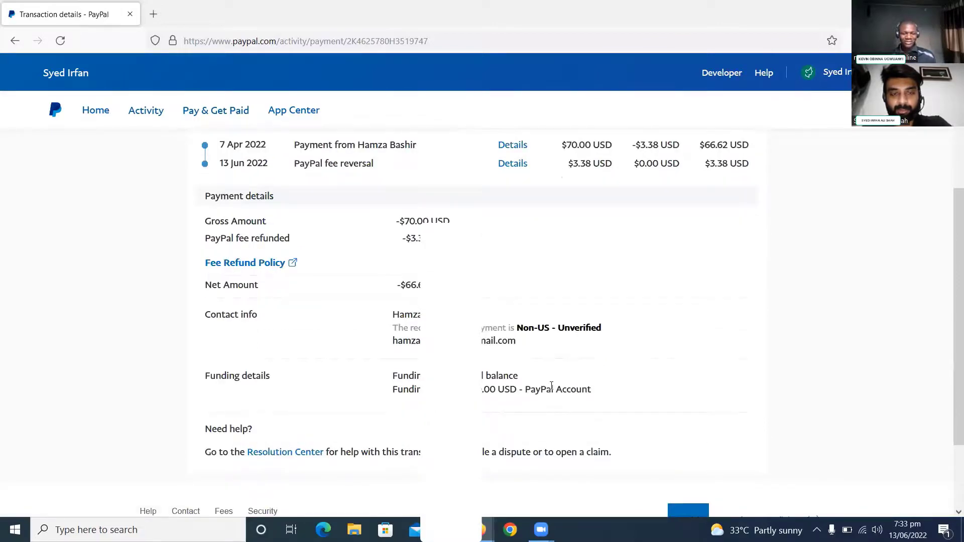
scroll(552, 387, "down", 1)
scroll(551, 389, "up", 2)
scroll(551, 389, "down", 2)
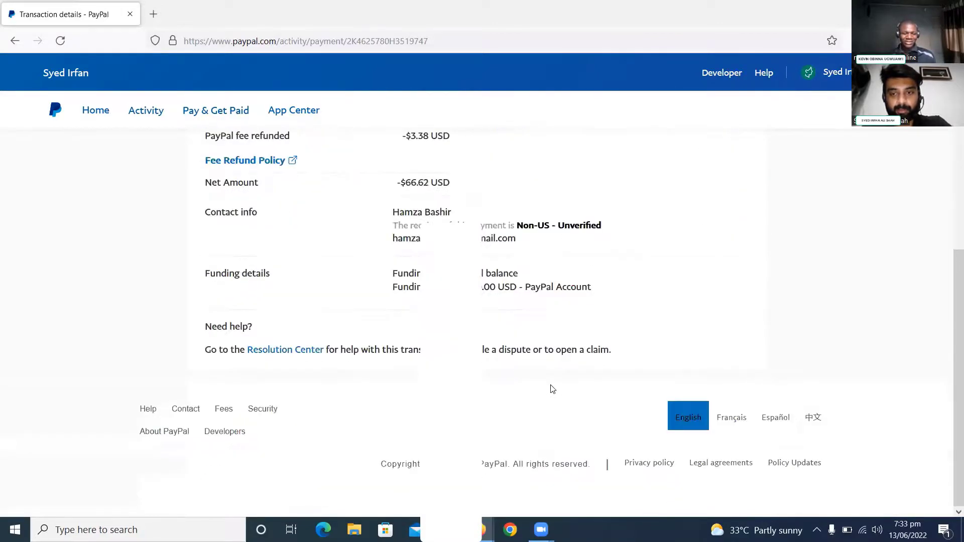
scroll(550, 389, "up", 1)
scroll(551, 389, "up", 1)
scroll(551, 389, "up", 1)
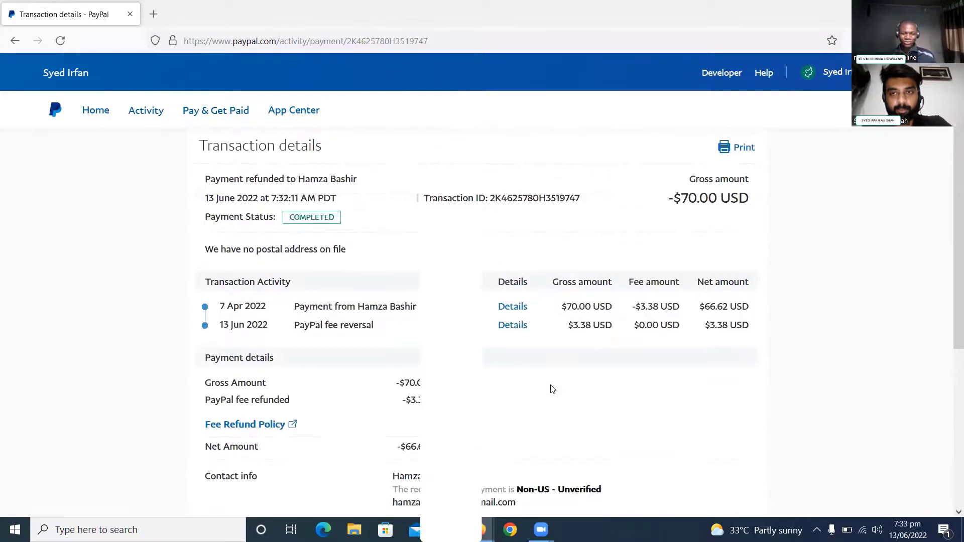
scroll(551, 389, "up", 1)
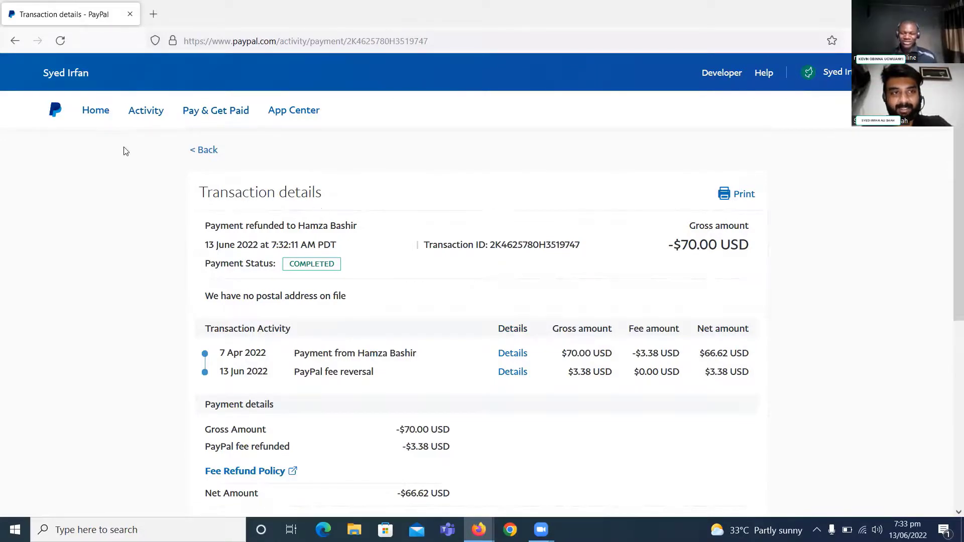
left_click(96, 114)
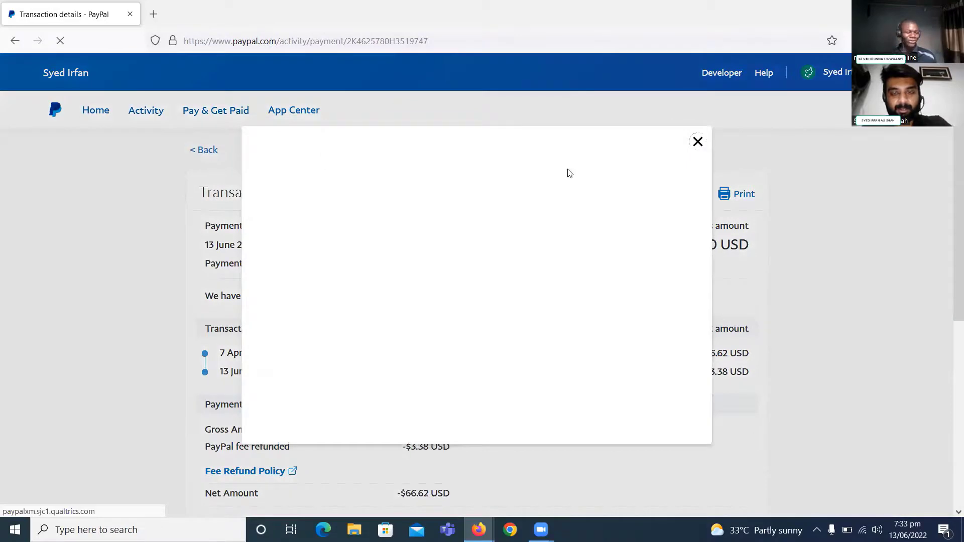
left_click(698, 143)
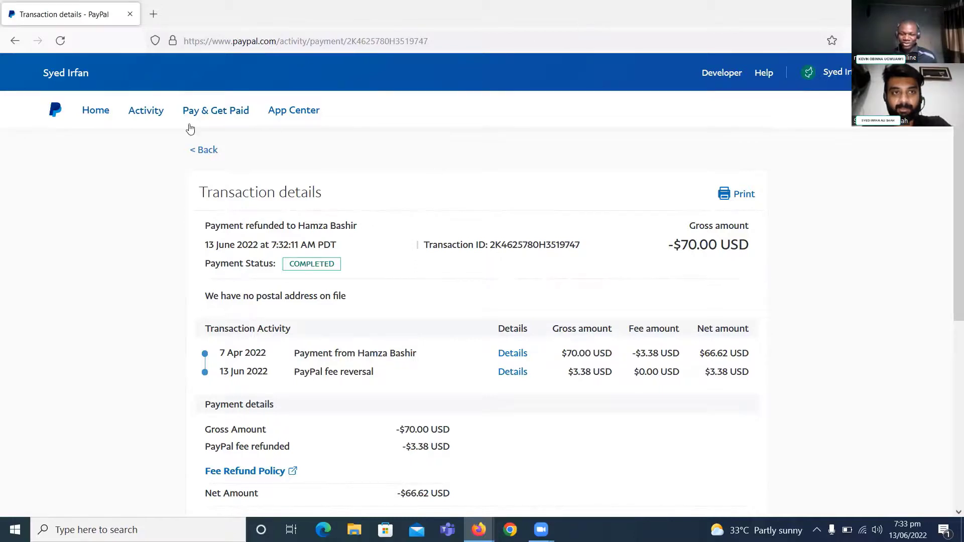
Return to Home and check the $0.00 USD balance and $73.38 money-out total.
left_click(265, 154)
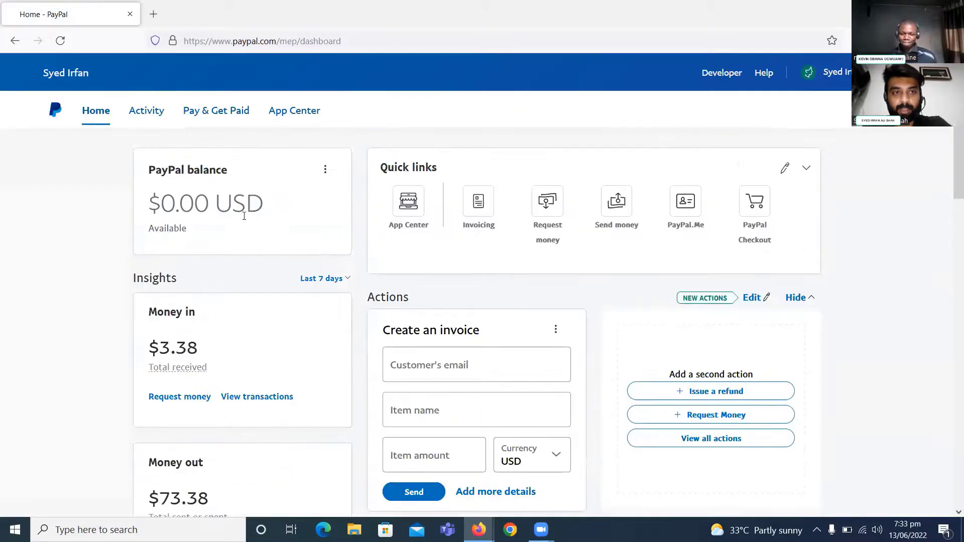
scroll(249, 384, "down", 2)
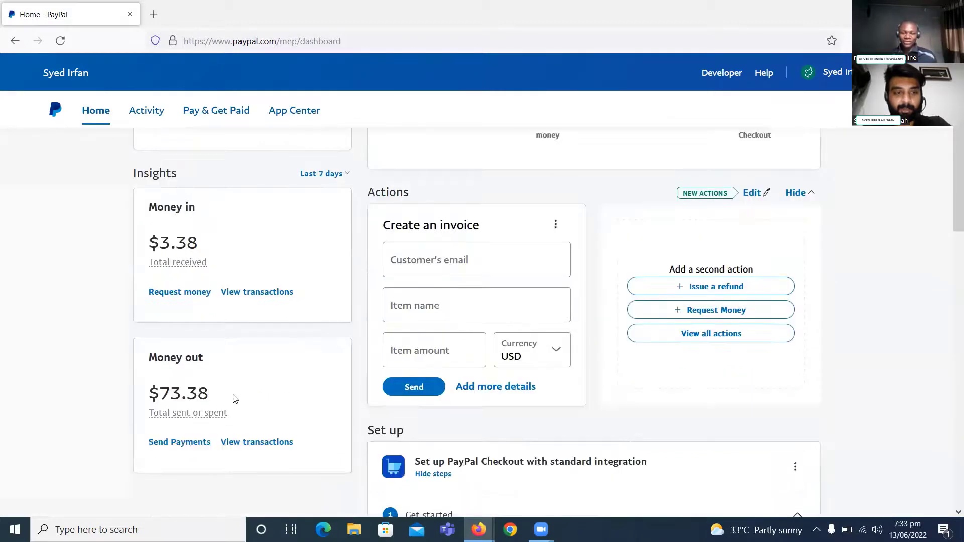
double_click(259, 370)
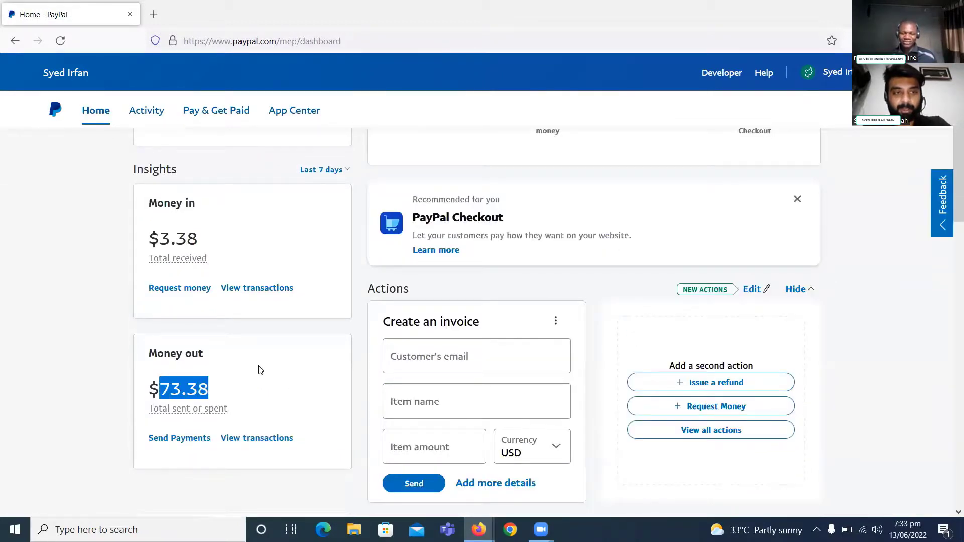
left_click(257, 370)
scroll(257, 371, "down", 2)
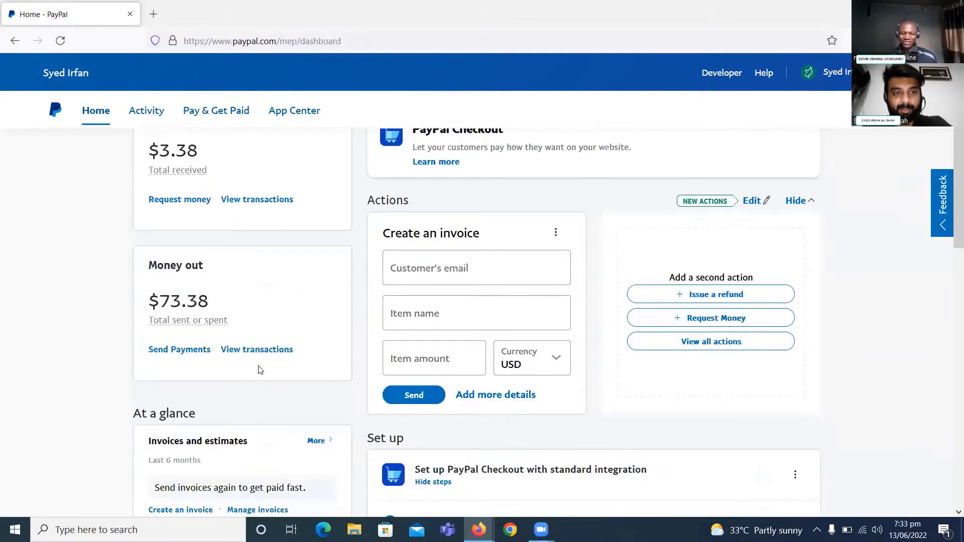
scroll(258, 370, "down", 2)
scroll(258, 371, "up", 4)
scroll(258, 369, "up", 2)
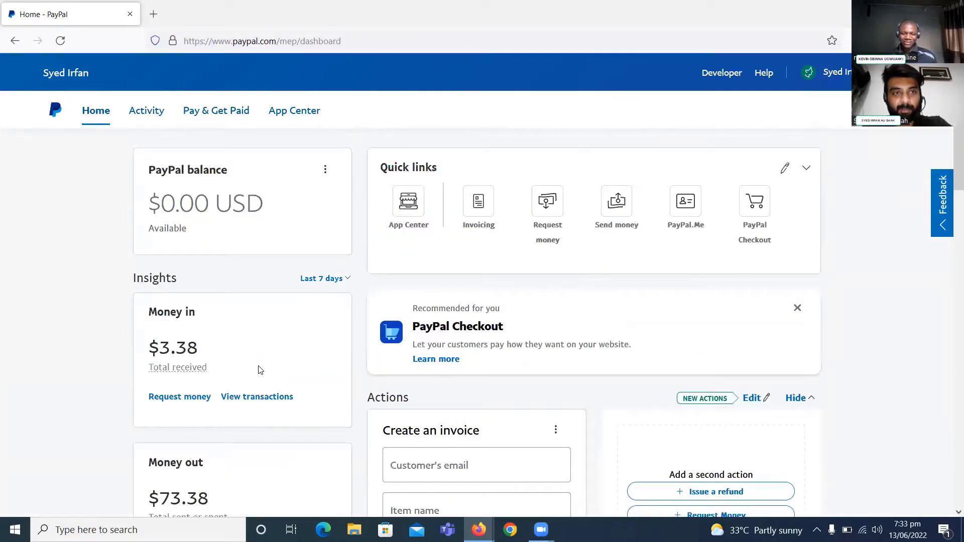